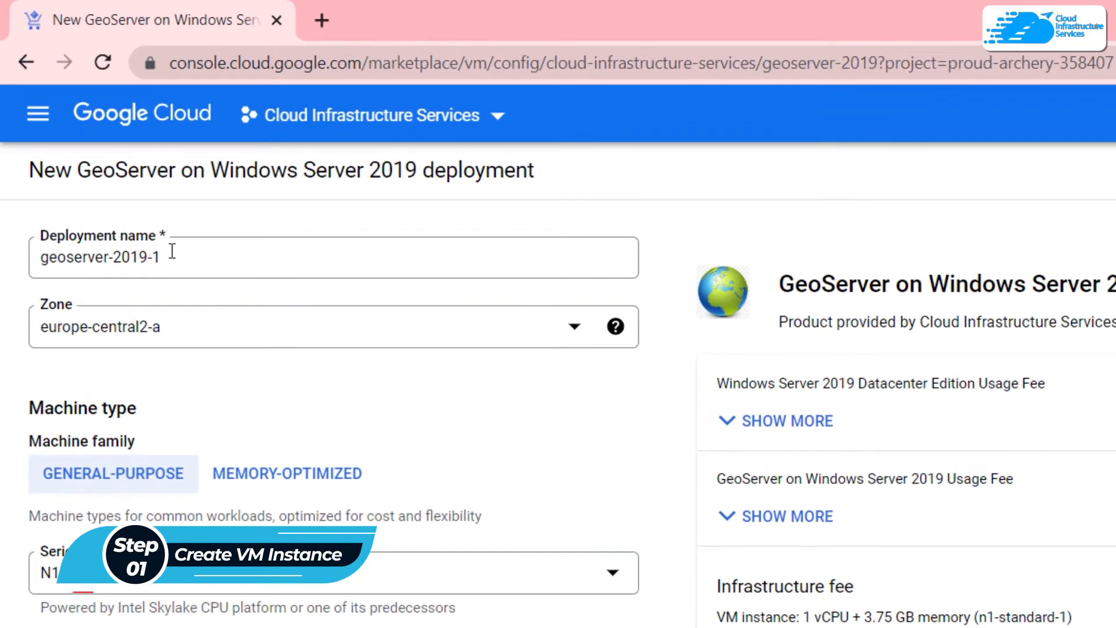
# Step: Name the deployment 'geoserver', accept the marketplace terms, and deploy GeoServer on Windows Server 2019
pyautogui.click(172, 251)
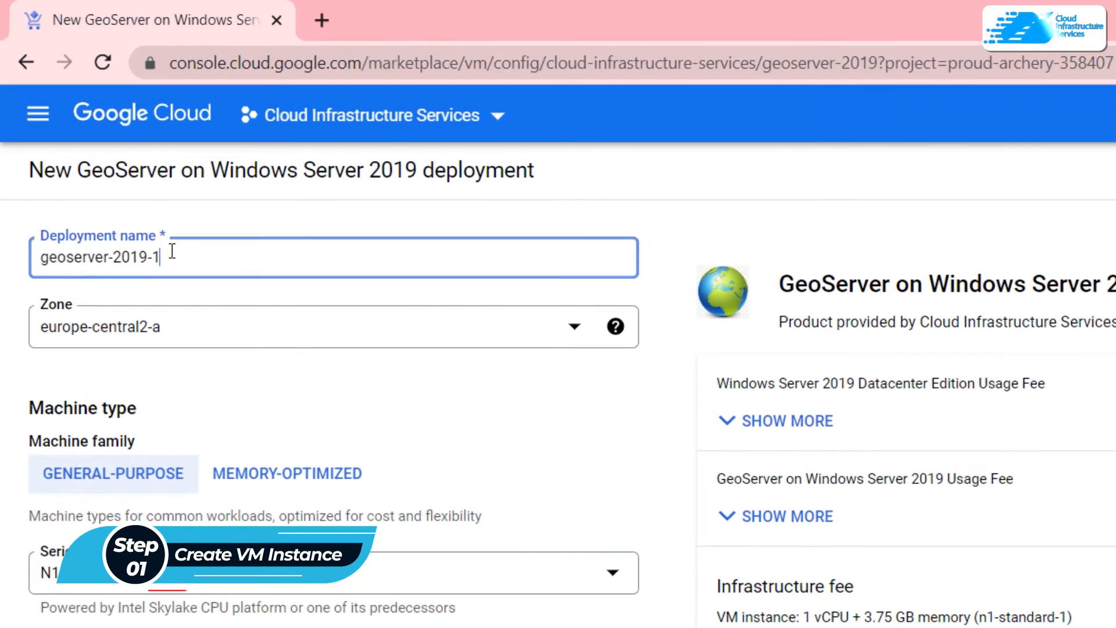
pyautogui.hotkey('ctrl', 'a')
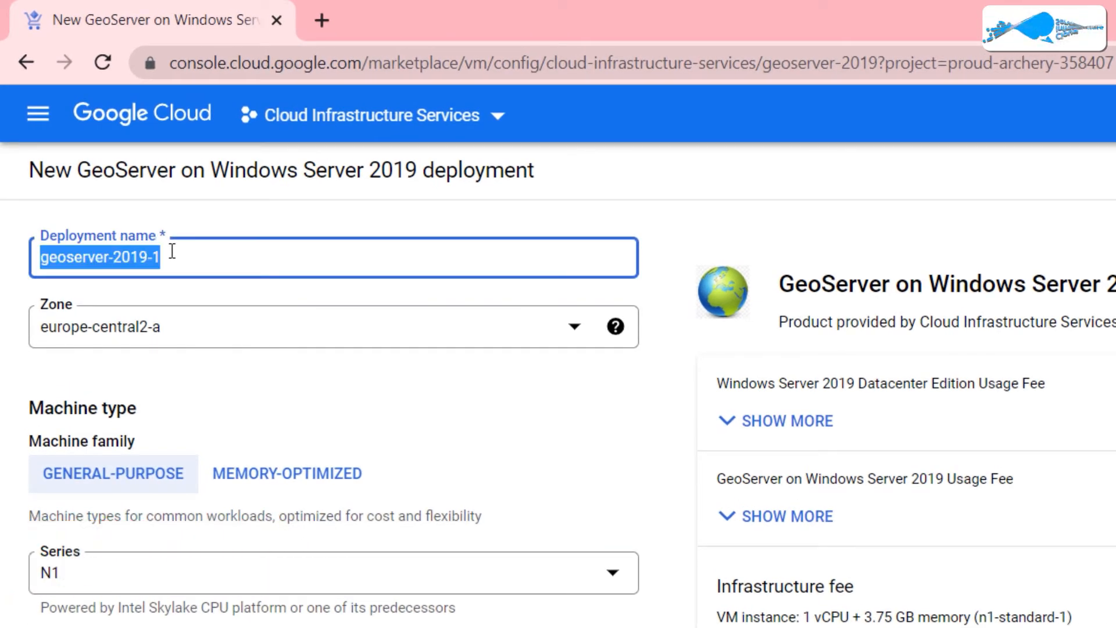
pyautogui.write('g')
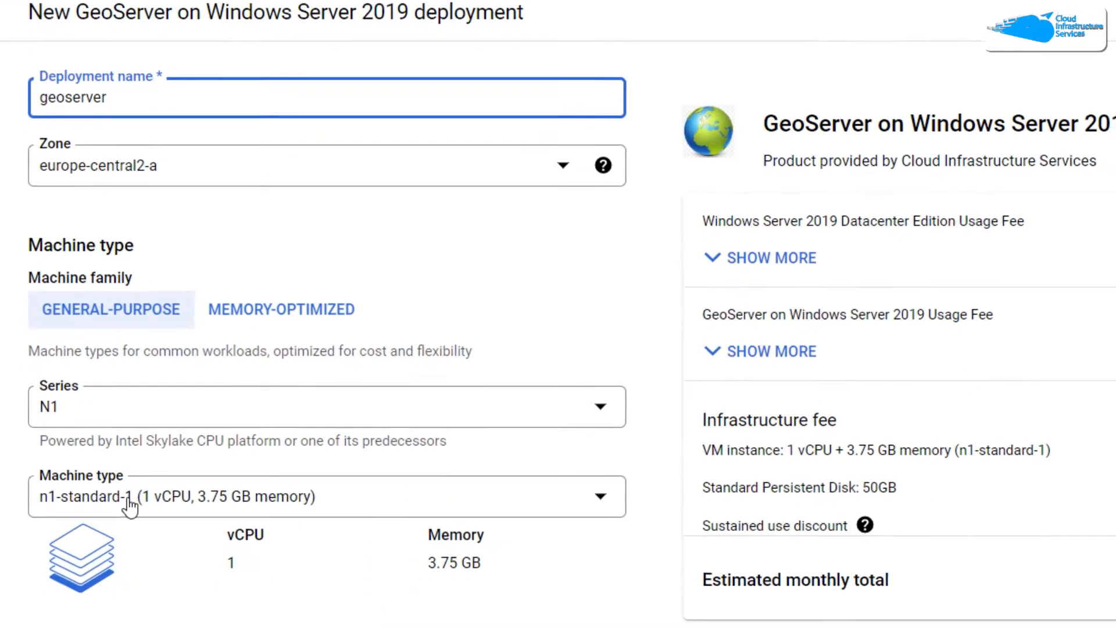
pyautogui.scroll(-8, 185, 275)
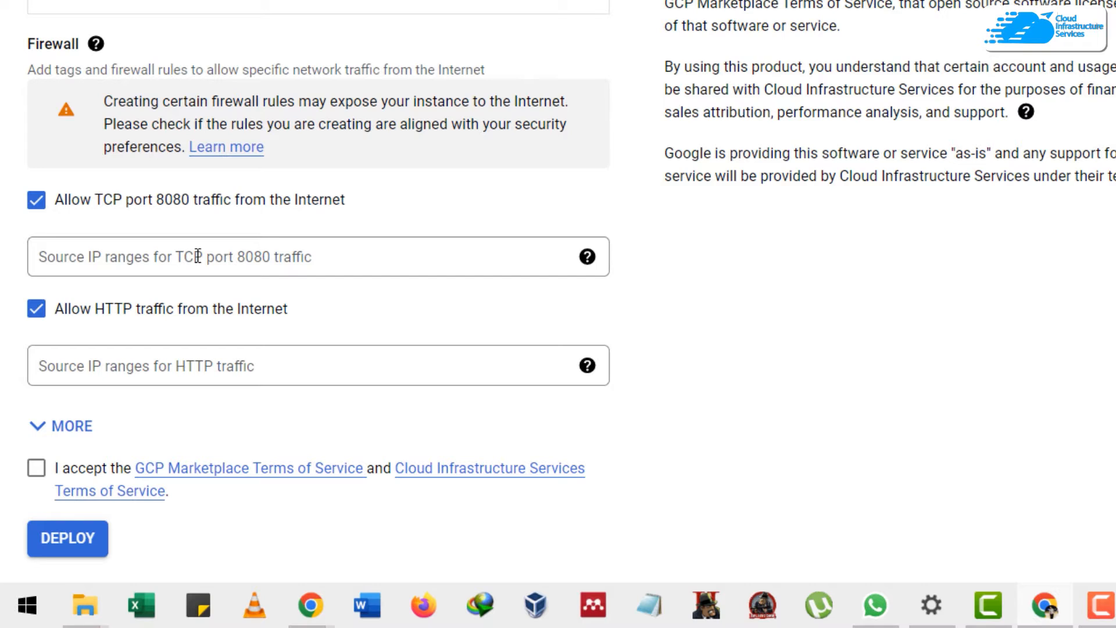
pyautogui.click(37, 472)
pyautogui.click(64, 538)
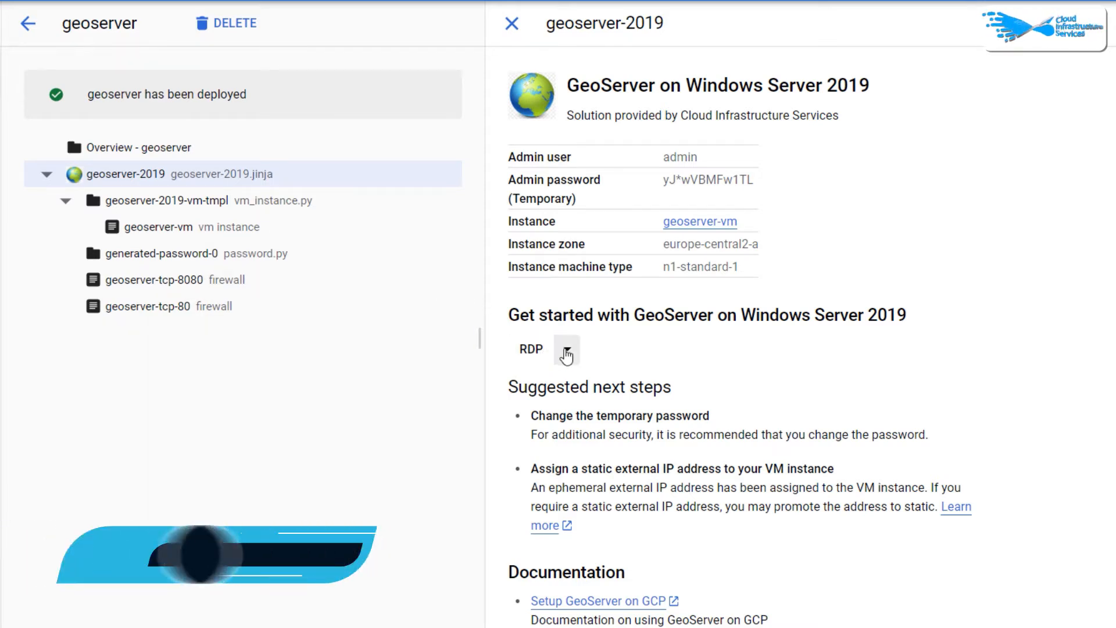
# Step: Set a Windows password for a new user on geoserver-vm and copy the generated password
pyautogui.click(567, 352)
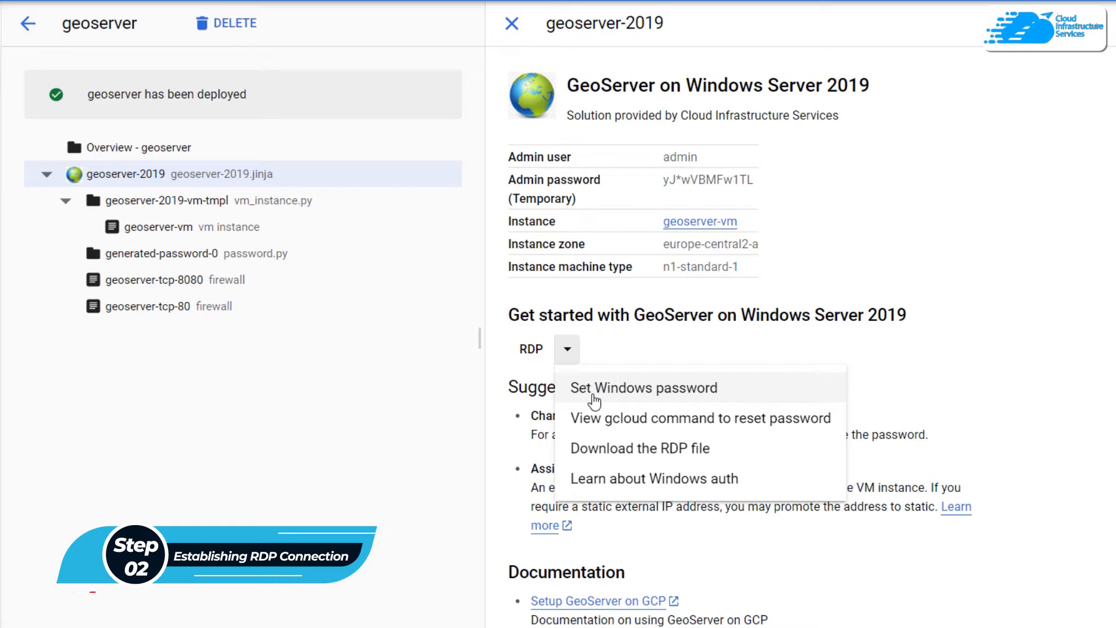
pyautogui.click(593, 395)
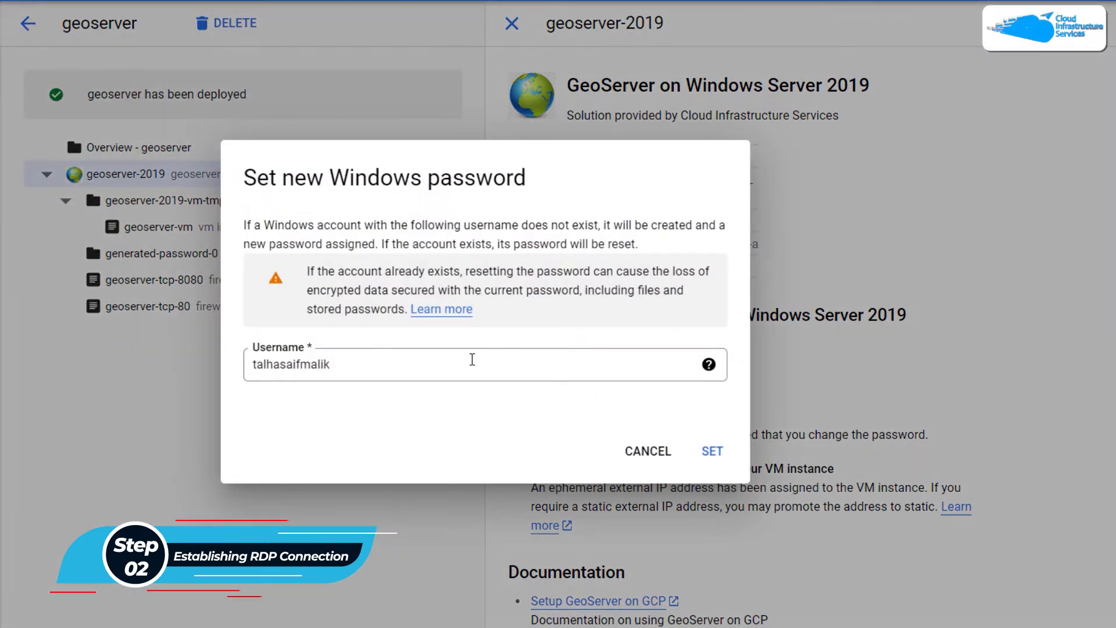
pyautogui.doubleClick(471, 360)
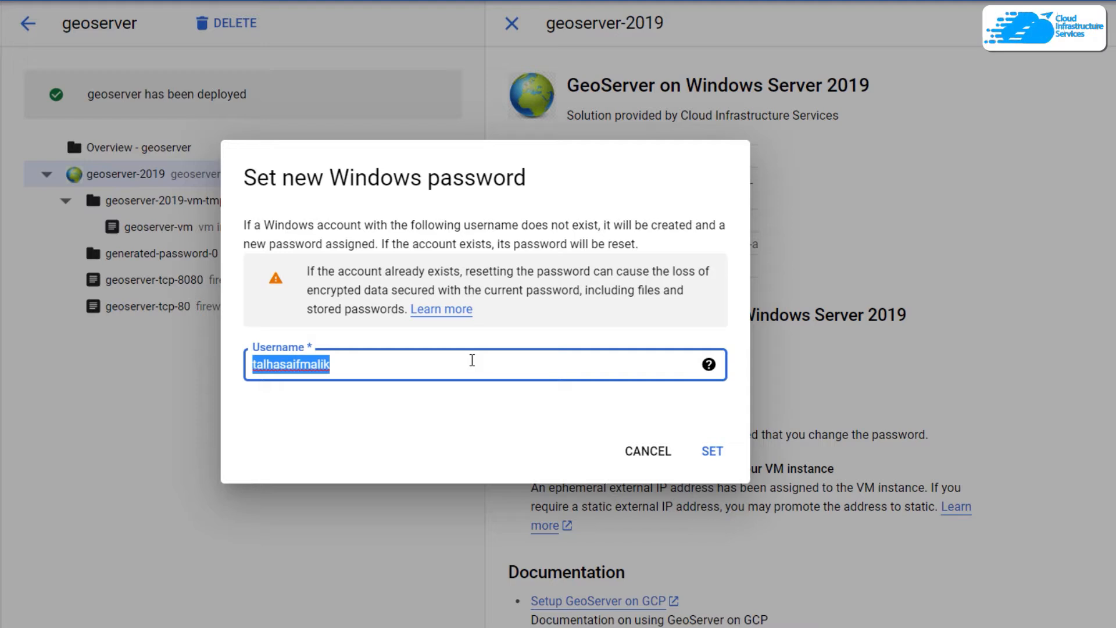
pyautogui.write('rabb')
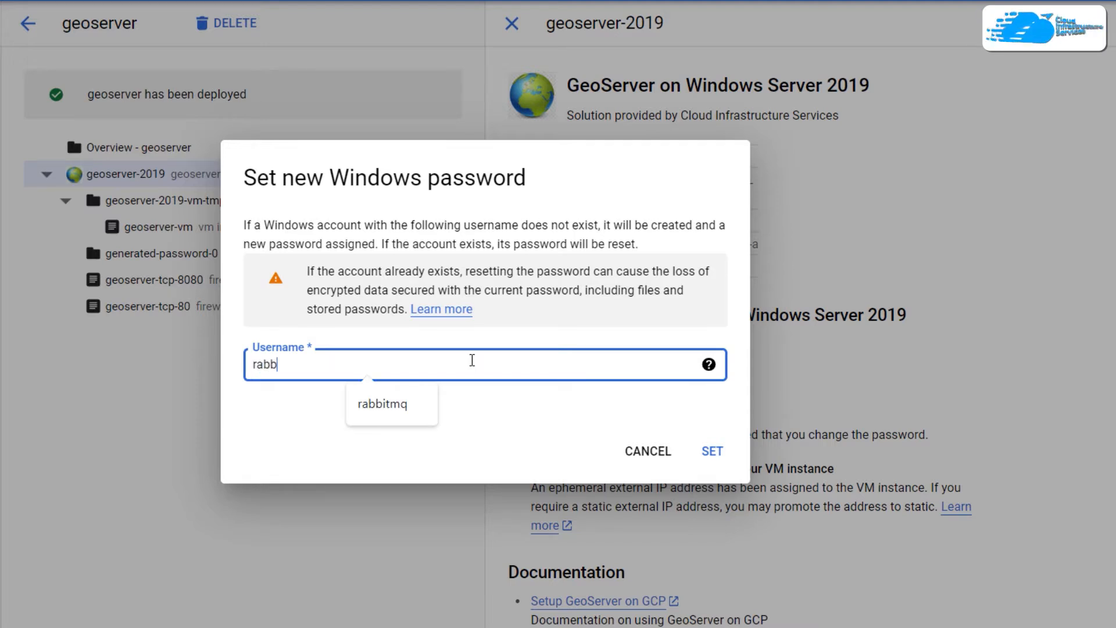
pyautogui.write('it_mq')
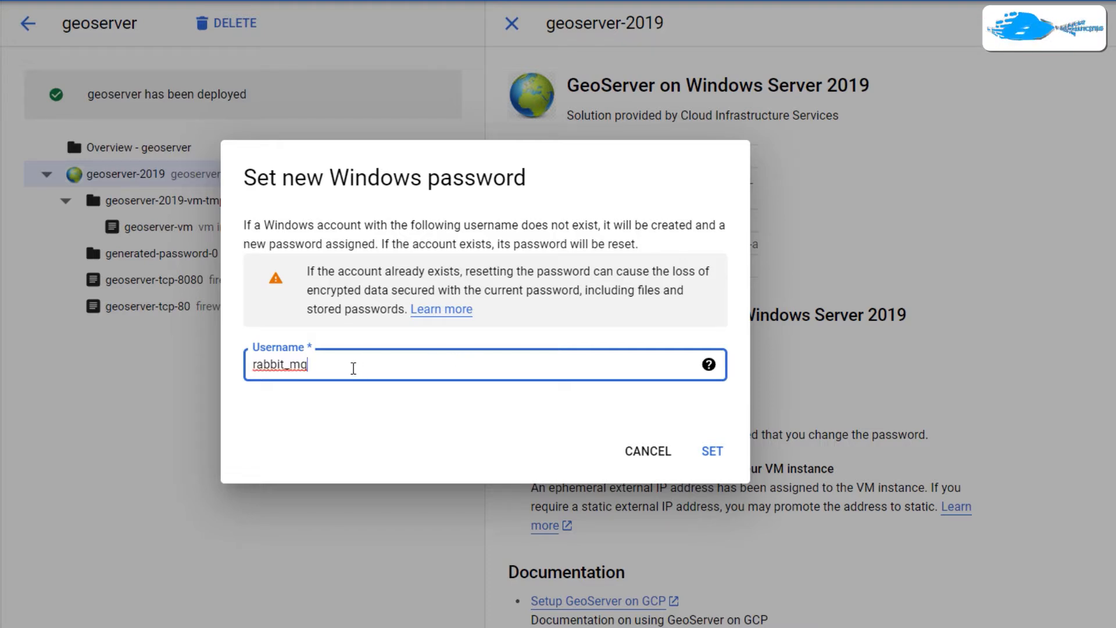
pyautogui.click(712, 451)
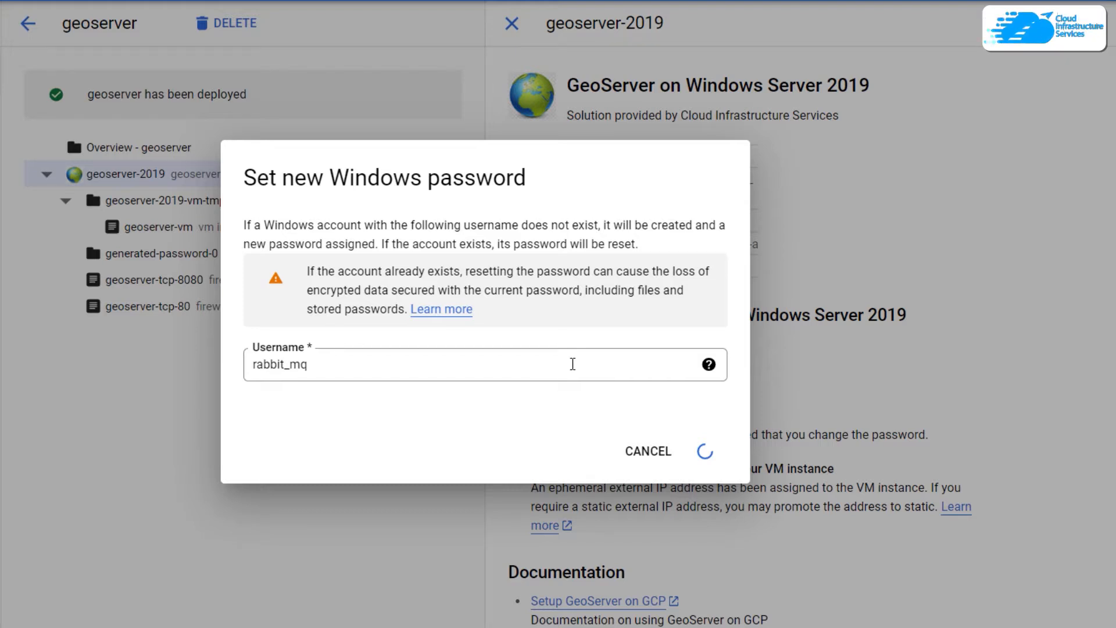
pyautogui.click(627, 327)
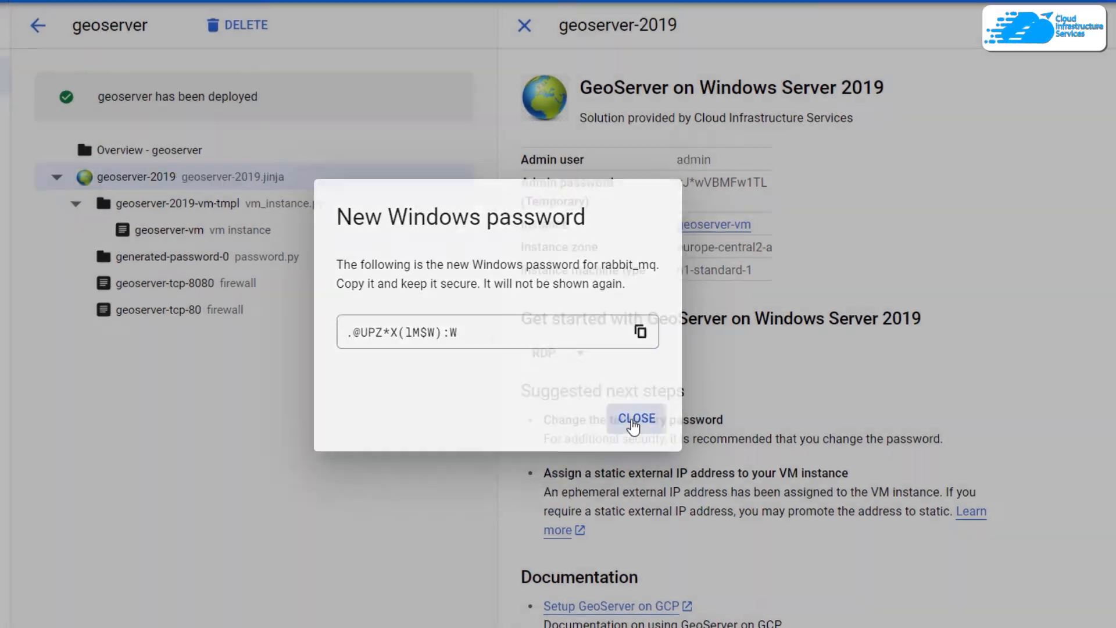
pyautogui.click(628, 414)
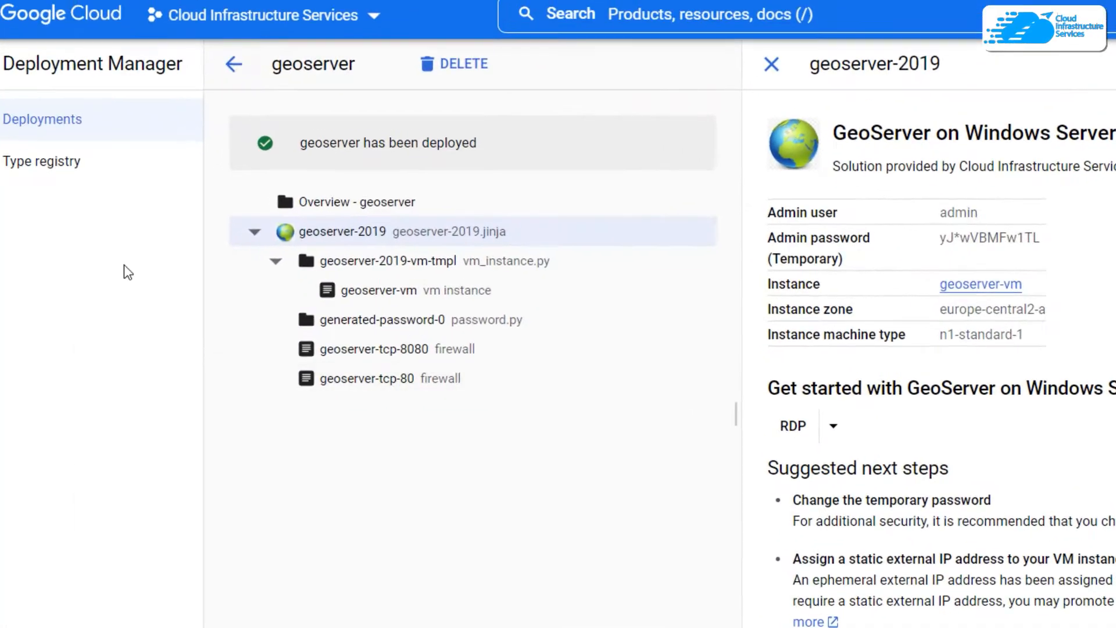
# Step: Copy geoserver-vm's external IP 34.116.203.99 from the Compute Engine VM instances list
pyautogui.click(38, 36)
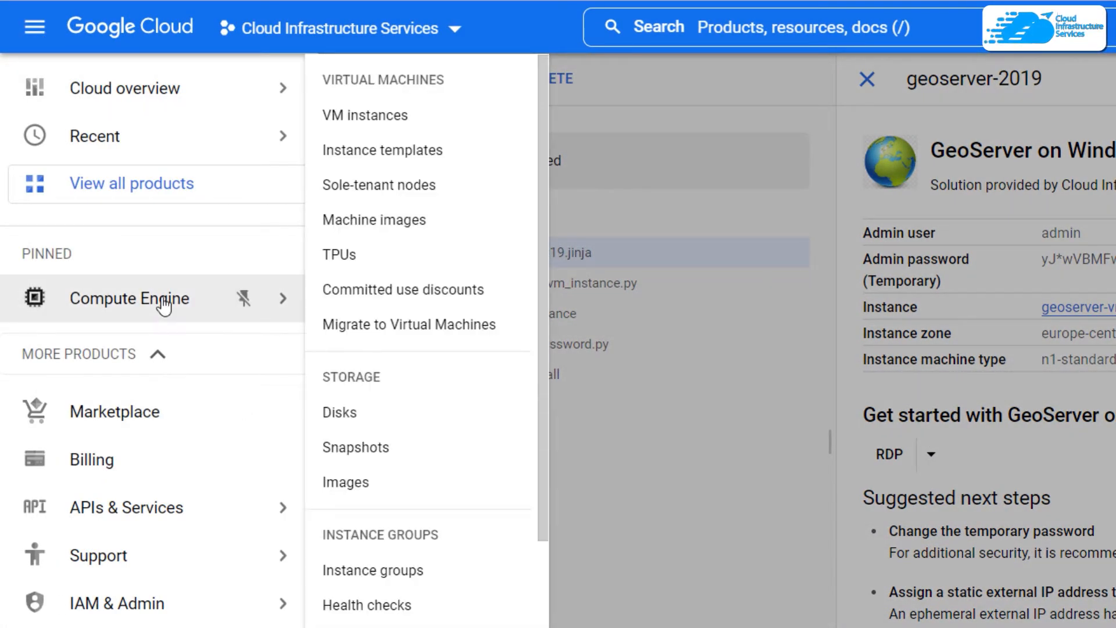
pyautogui.click(163, 303)
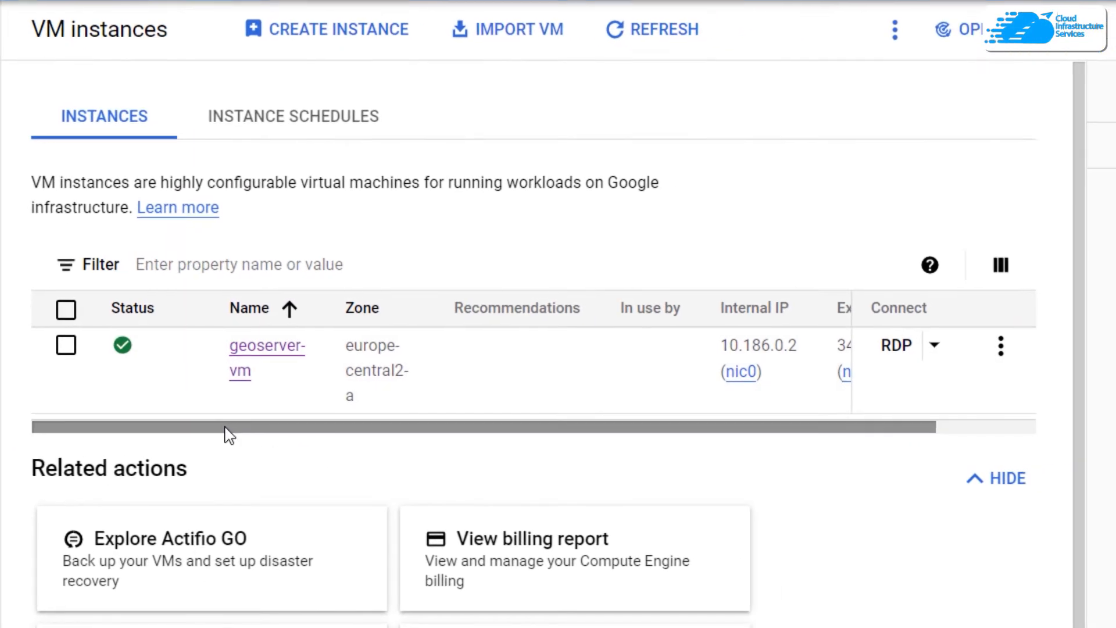
pyautogui.moveTo(365, 427); pyautogui.dragTo(637, 441)
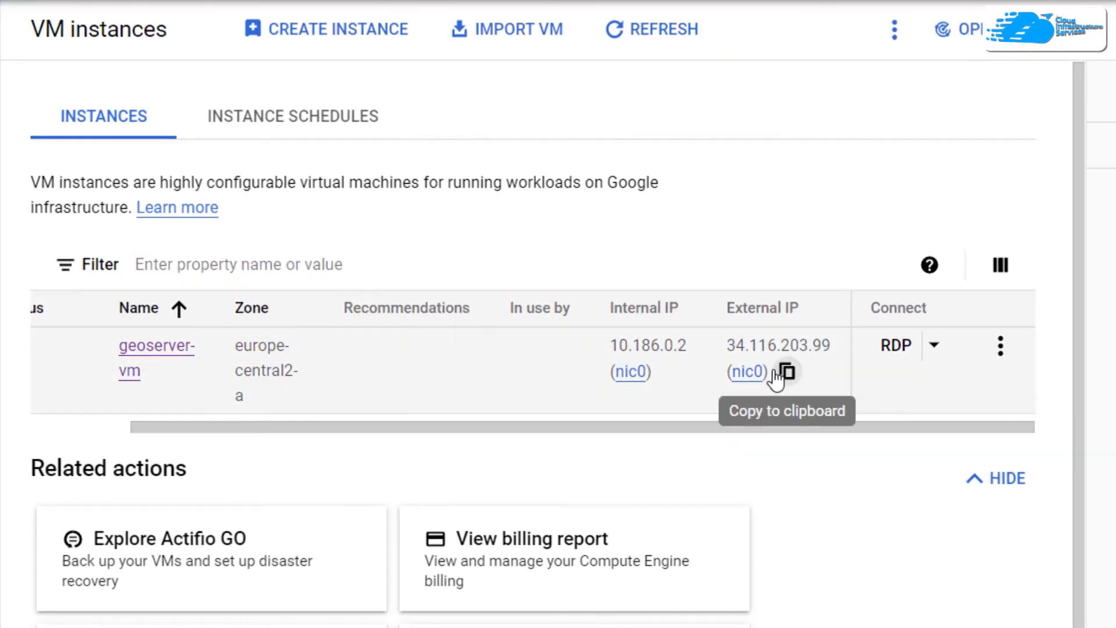
pyautogui.click(786, 372)
pyautogui.press('super')
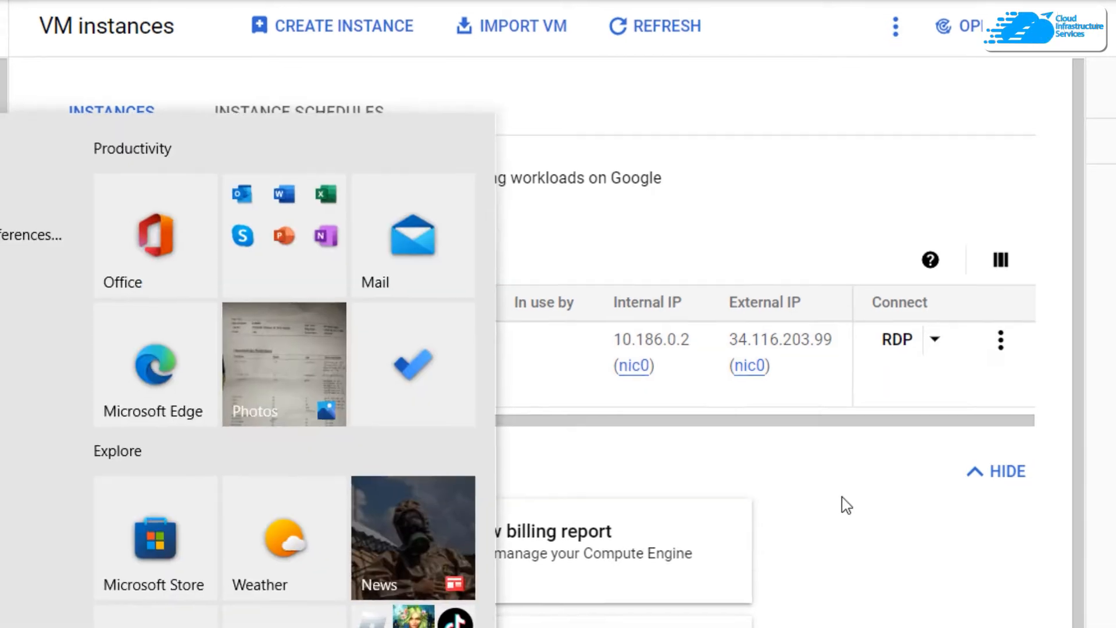
# Step: Launch Remote Desktop Connection and connect to the VM at 34.116.203.99
pyautogui.write('remo')
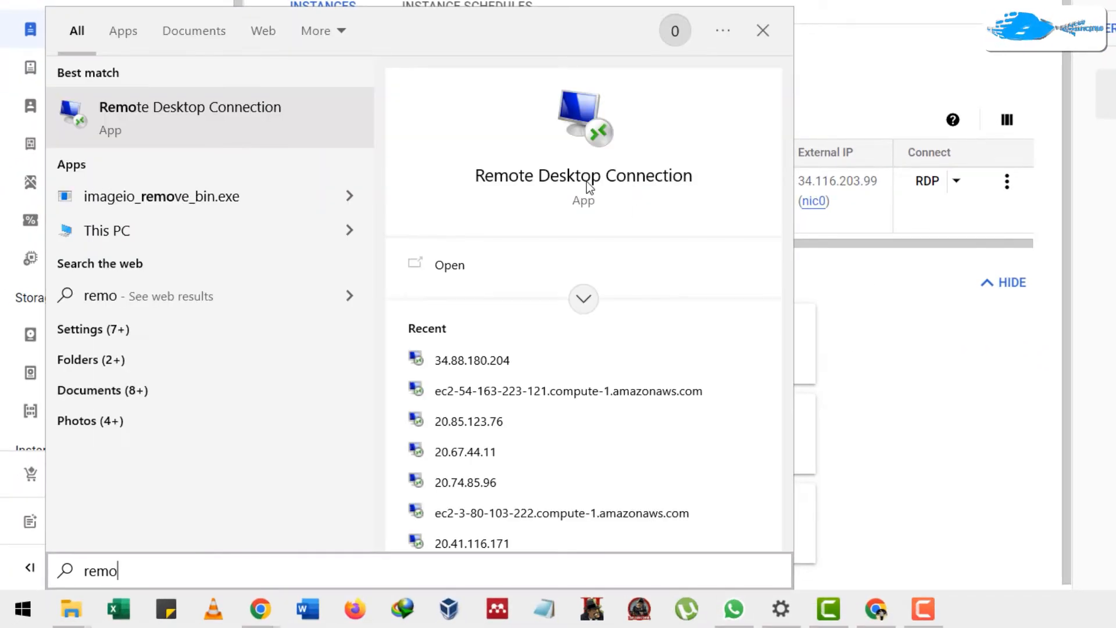
pyautogui.click(253, 102)
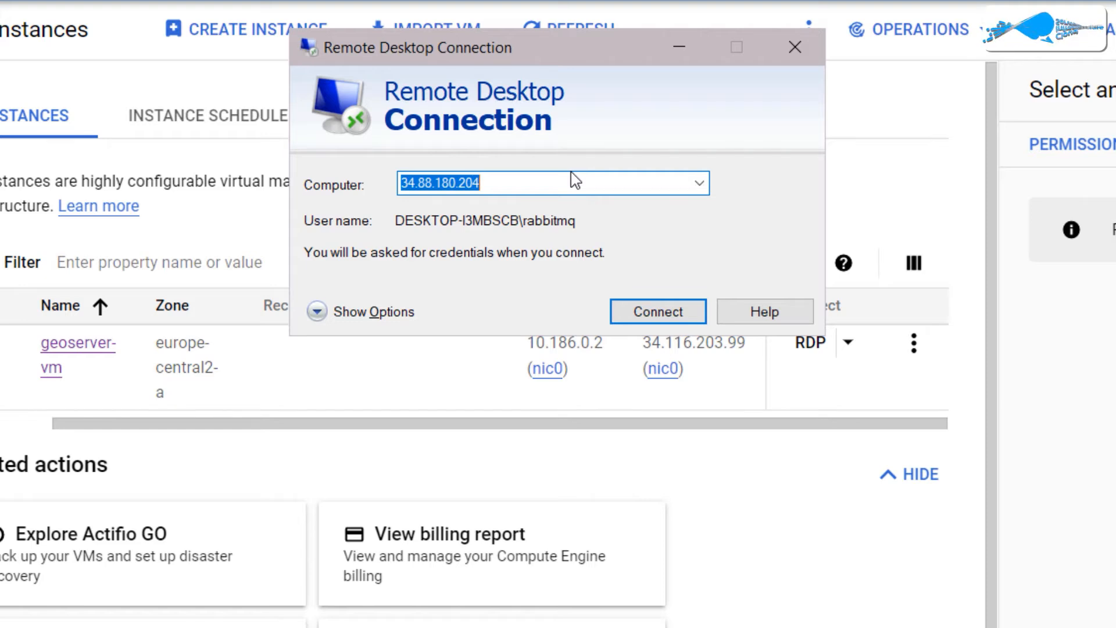
pyautogui.hotkey('ctrl', 'v')
pyautogui.hotkey('ctrl', 'z')
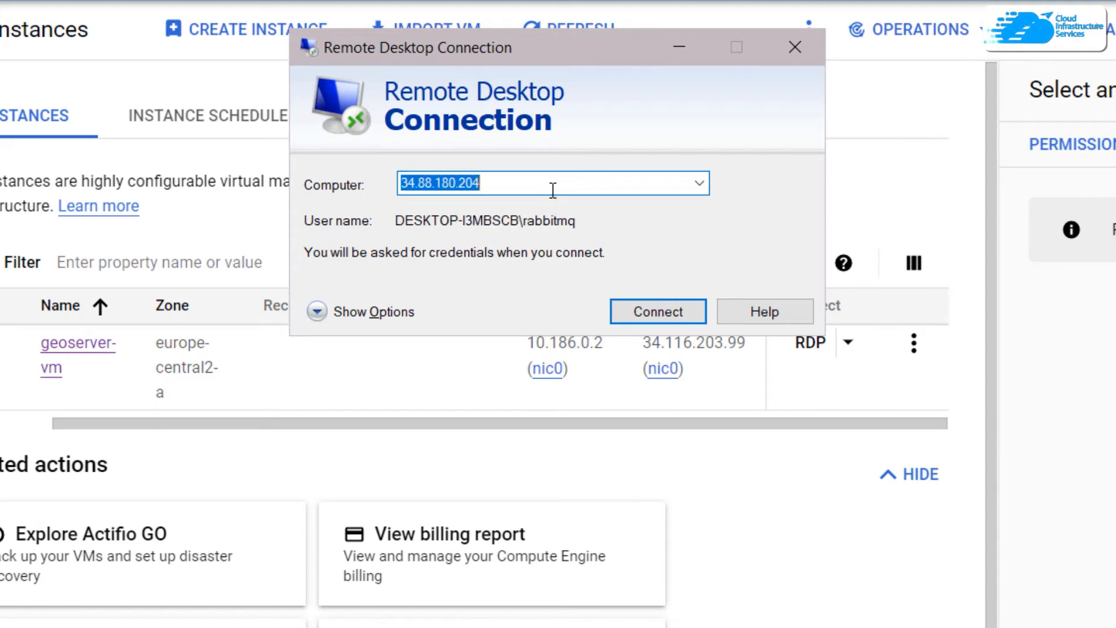
pyautogui.hotkey('ctrl', 'v')
pyautogui.click(673, 303)
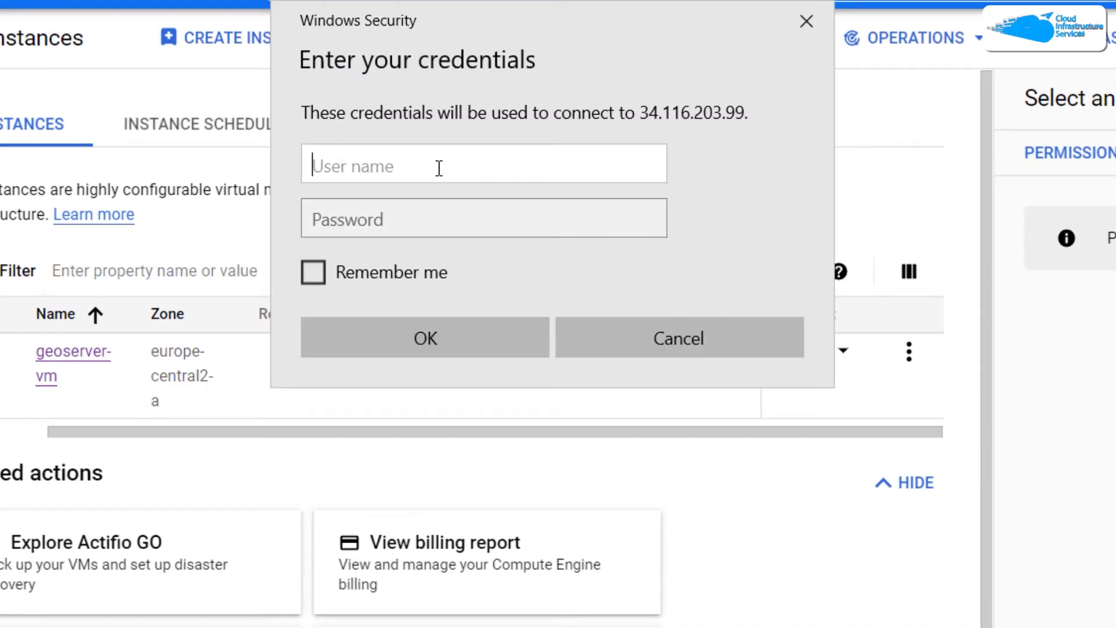
# Step: Sign in as the new Windows user with the copied password, accepting the certificate warning
pyautogui.write('rabbit_mq')
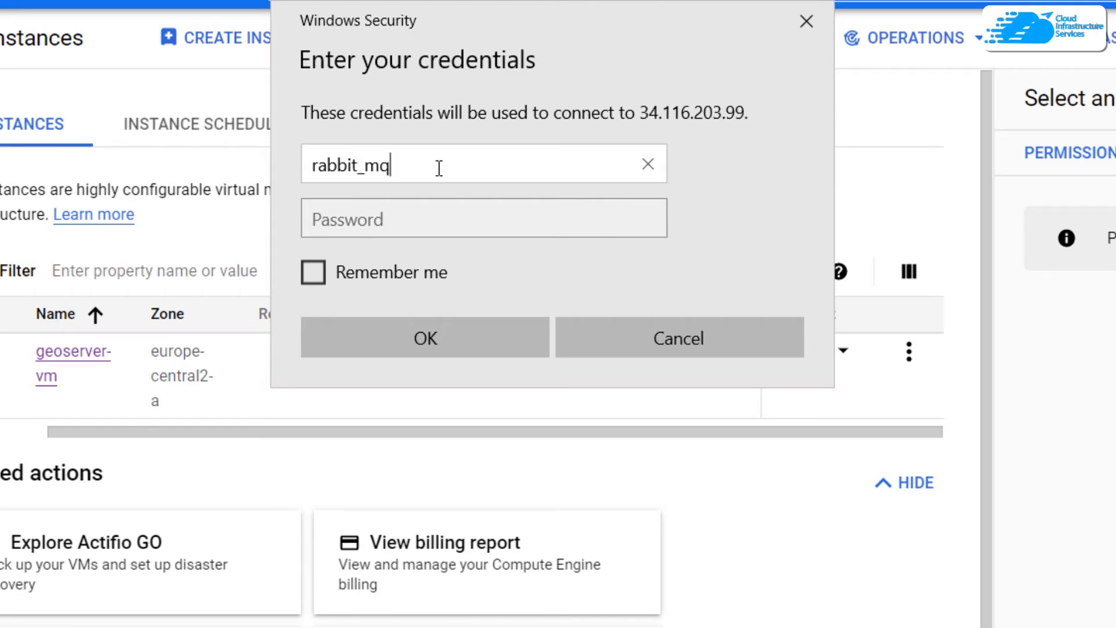
pyautogui.press('Tab')
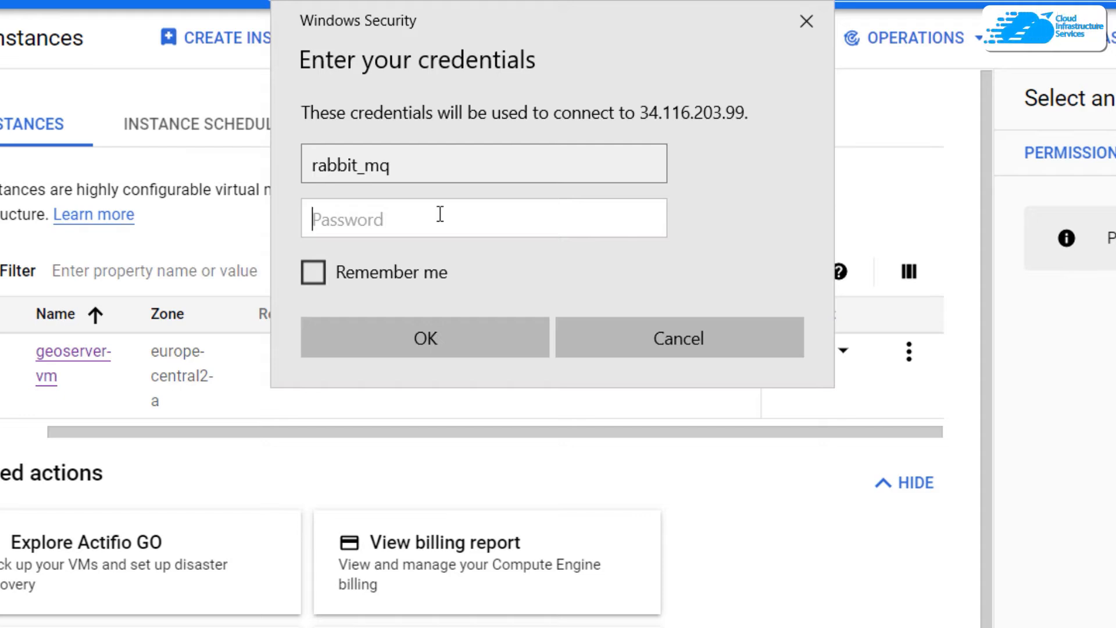
pyautogui.hotkey('ctrl', 'v')
pyautogui.click(420, 336)
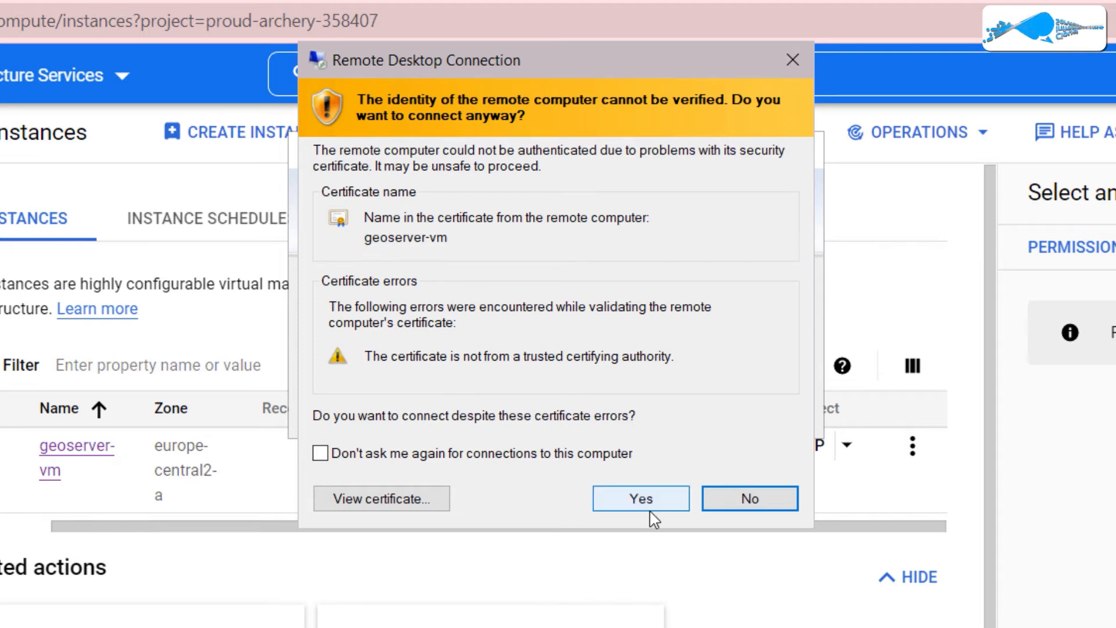
pyautogui.click(640, 499)
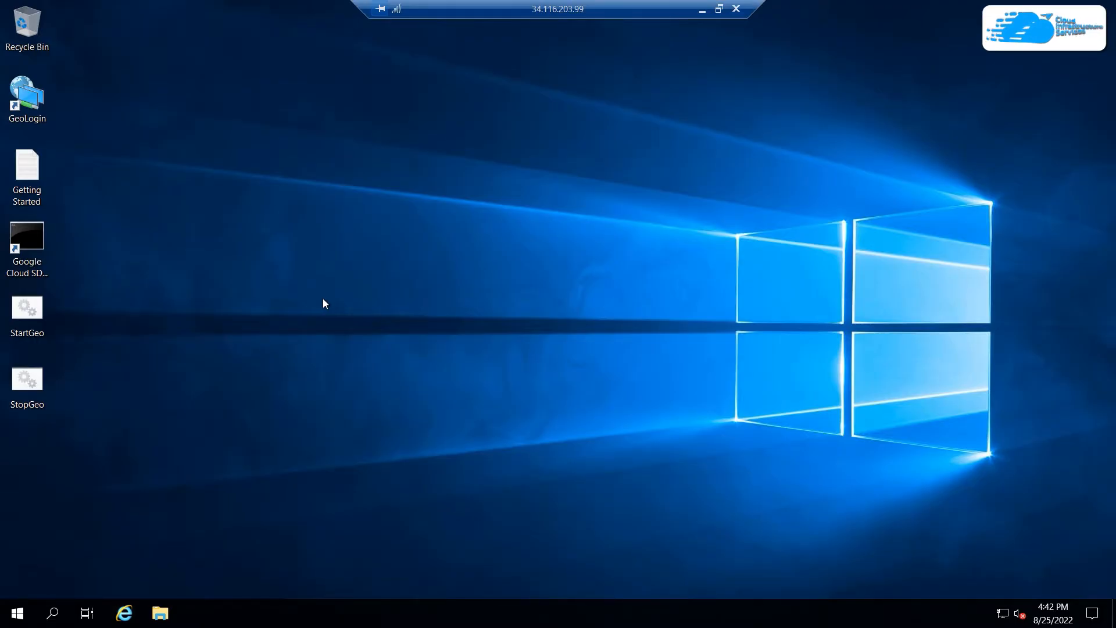
# Step: Run StartGeo to start GeoServer, then launch GeoLogin to reach localhost:8080/geoserver/web
pyautogui.click(17, 250)
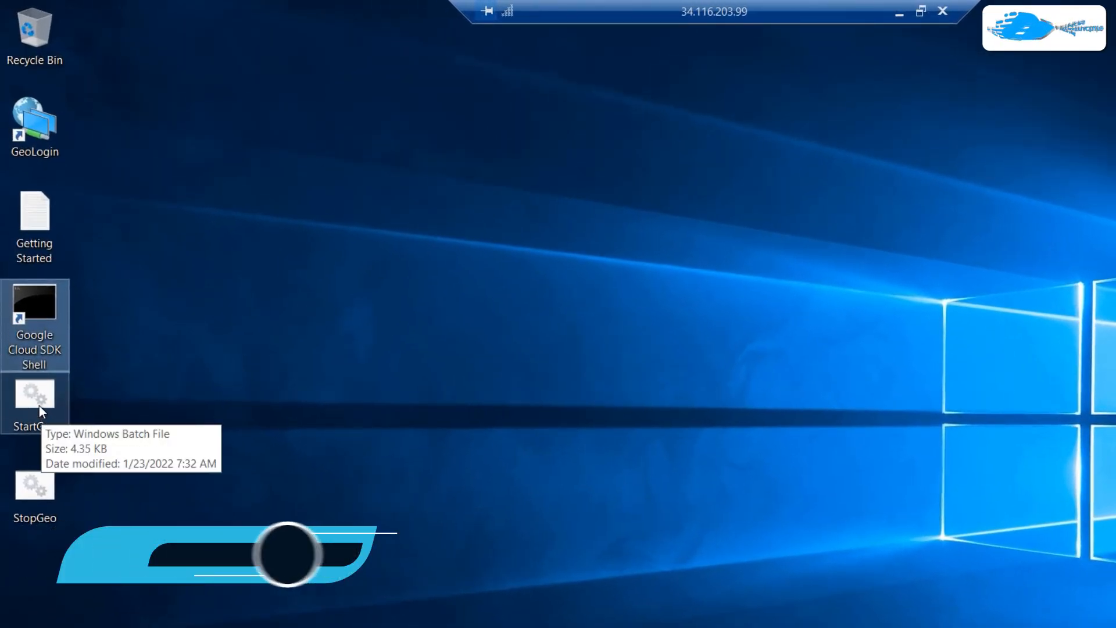
pyautogui.click(36, 401)
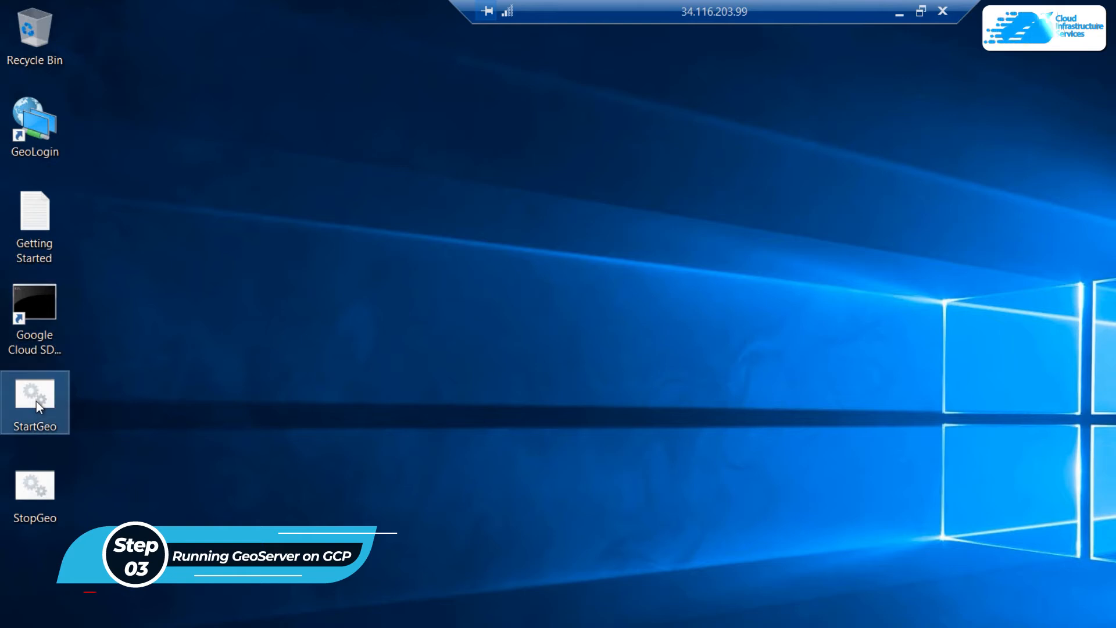
pyautogui.doubleClick(36, 401)
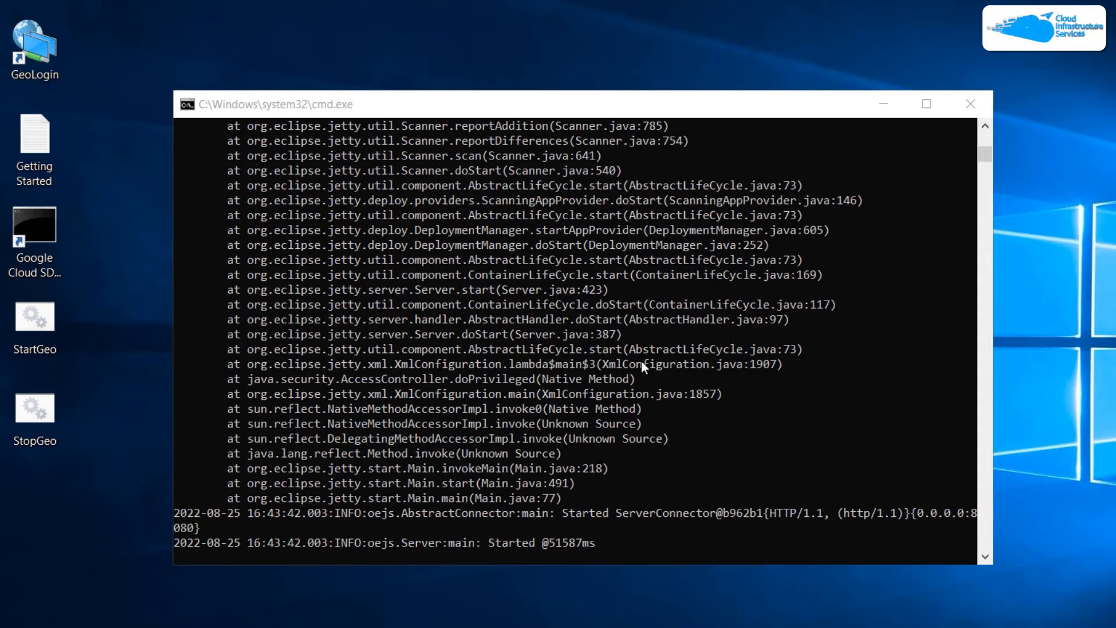
pyautogui.click(964, 106)
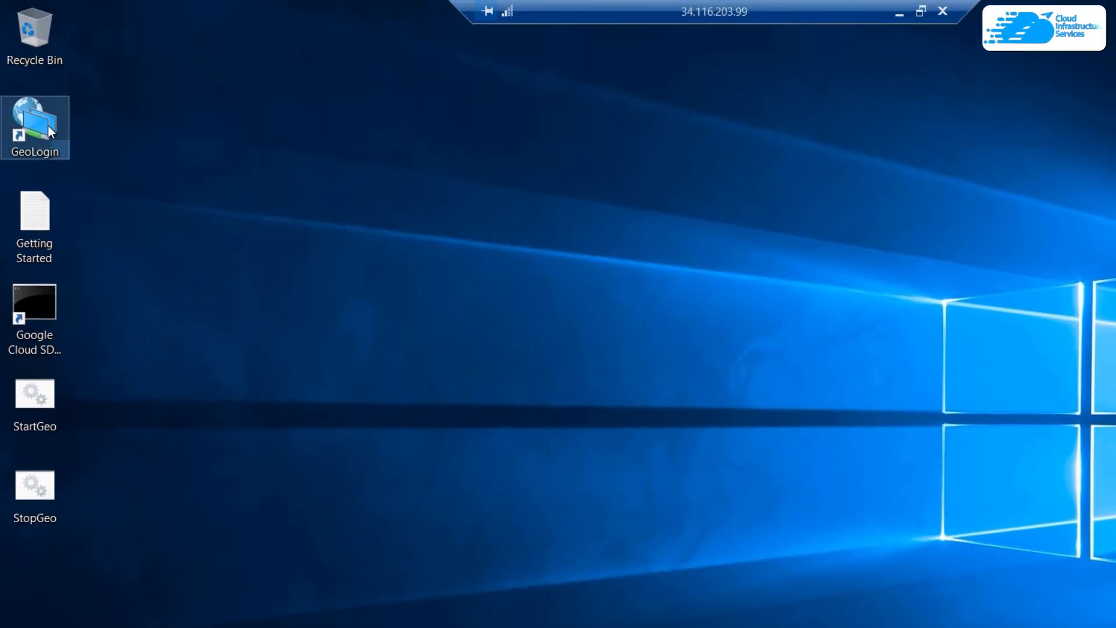
pyautogui.doubleClick(48, 124)
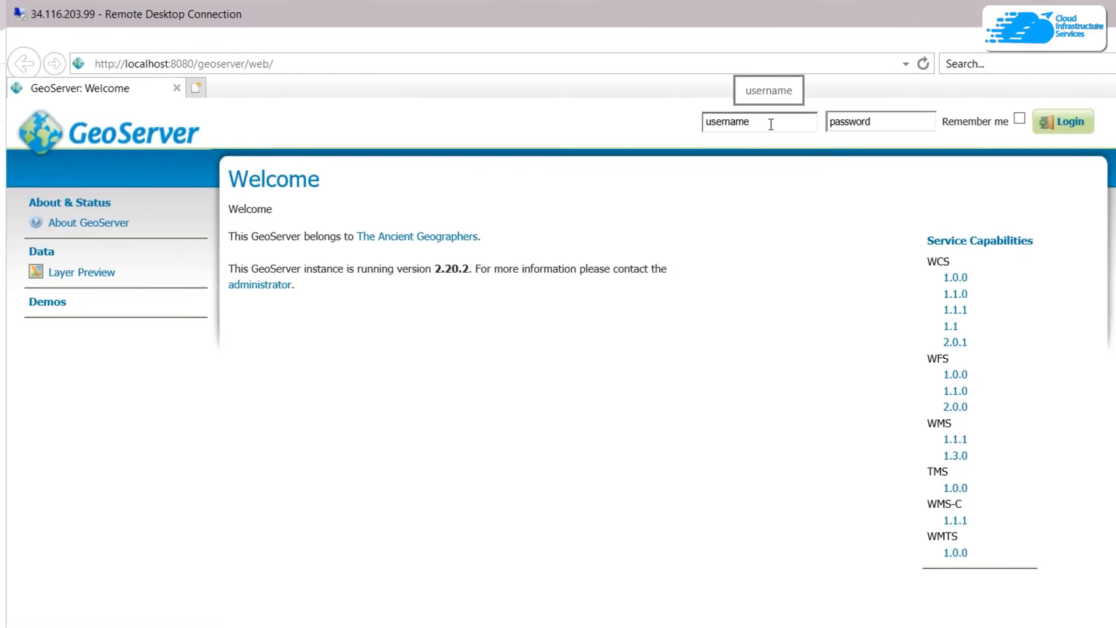
# Step: Enter 'admin' in the username box at the top of the GeoServer welcome page
pyautogui.click(770, 124)
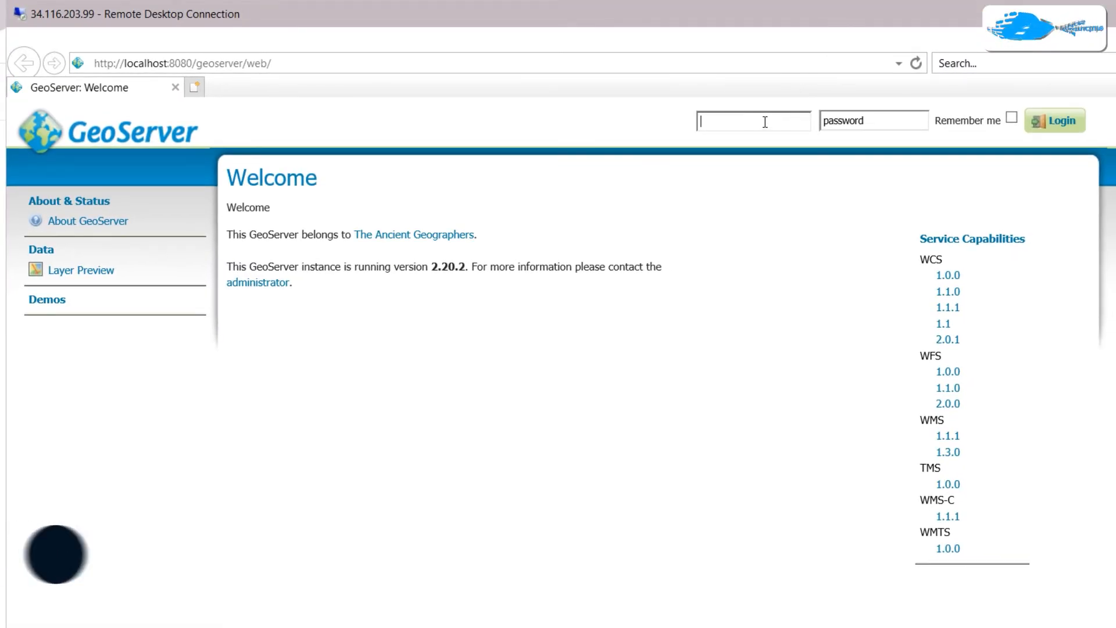
pyautogui.write('admin')
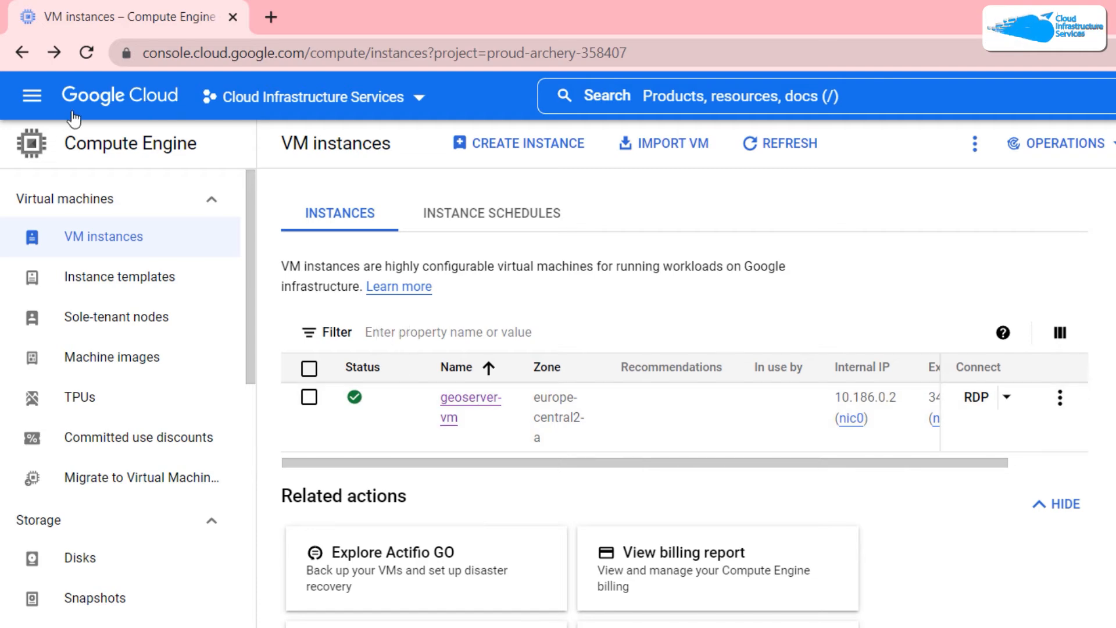
# Step: Open the geoserver-vm instance details page from the VM instances list
pyautogui.click(34, 96)
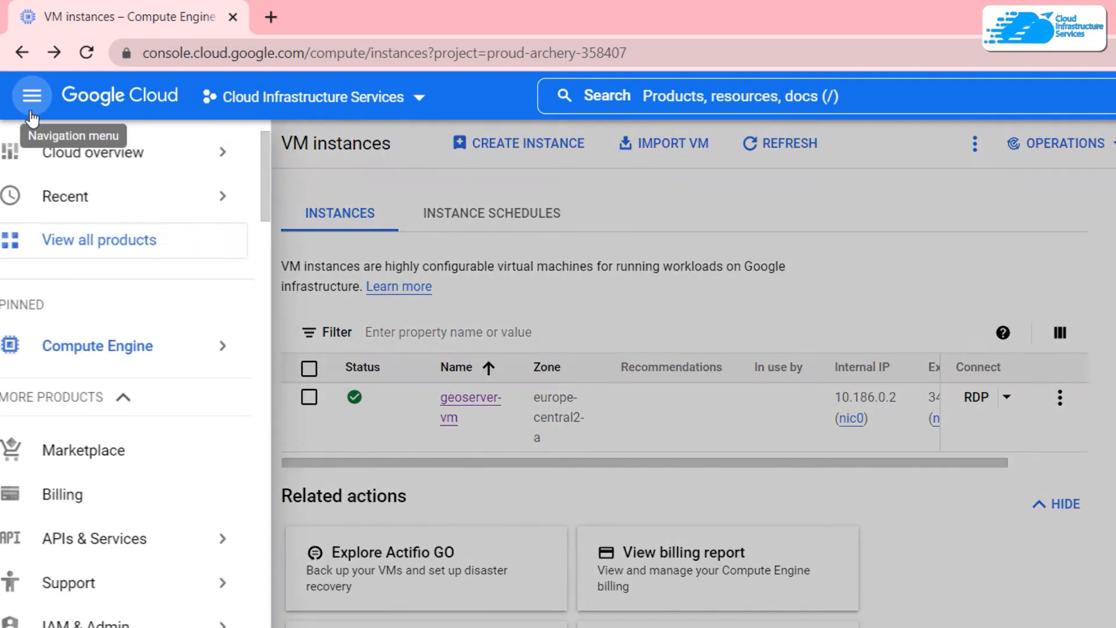
pyautogui.moveTo(95, 348)
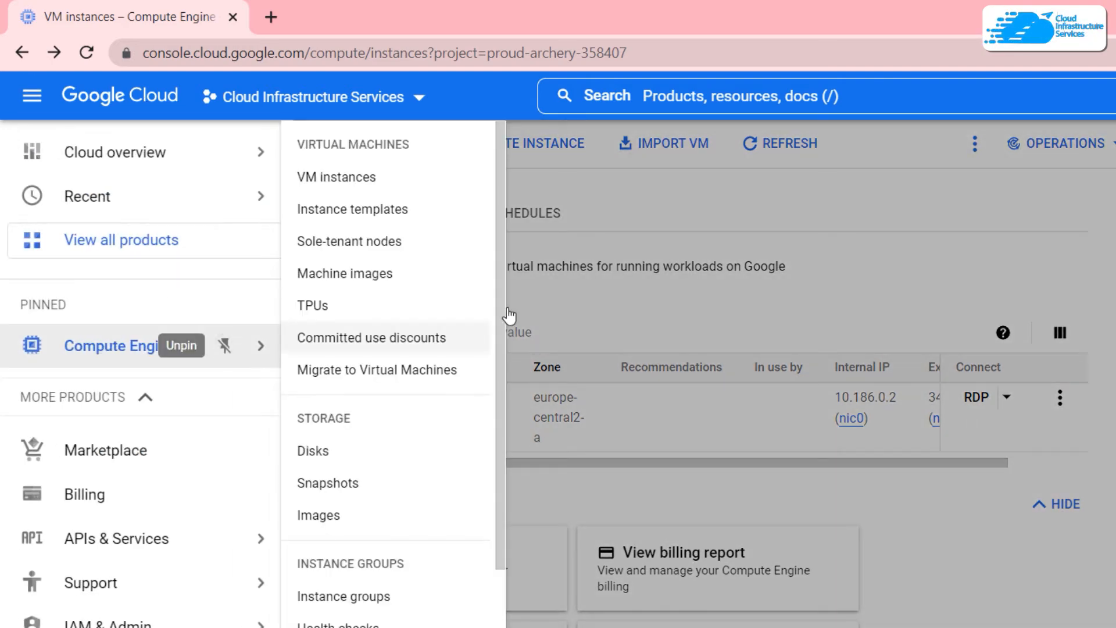
pyautogui.click(450, 418)
pyautogui.click(459, 401)
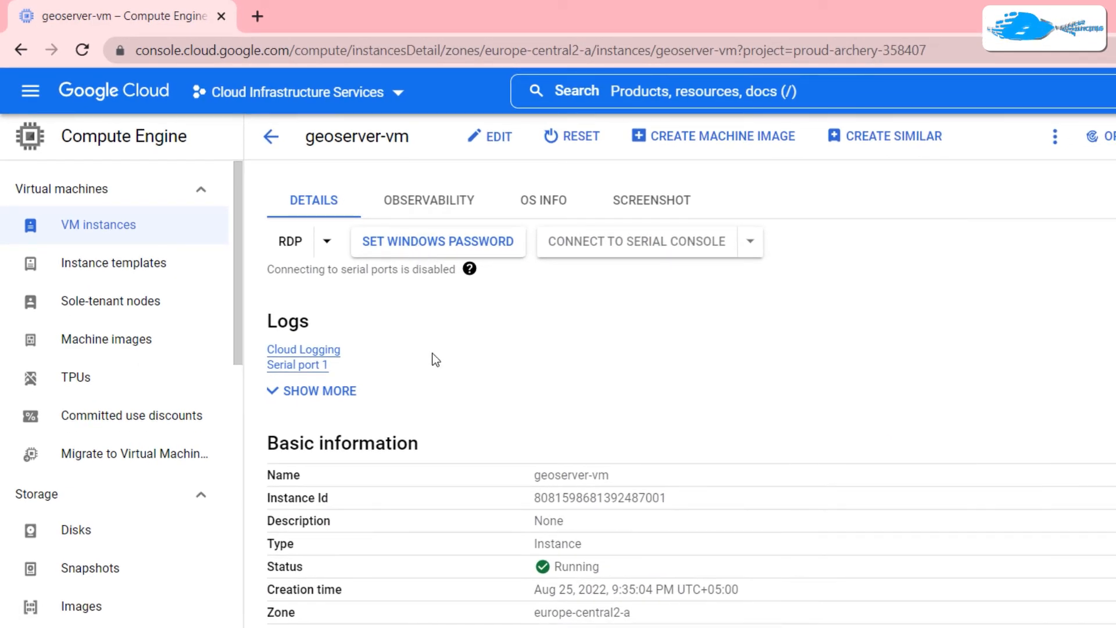
# Step: Select the Instance Id value and copy it
pyautogui.moveTo(312, 494); pyautogui.dragTo(267, 471)
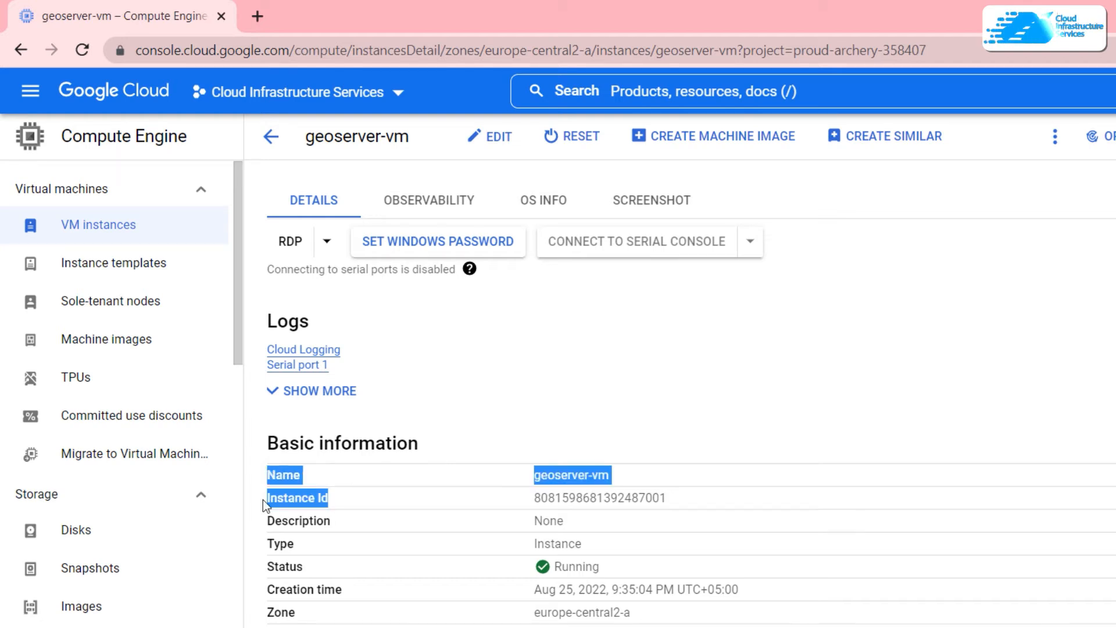
pyautogui.click(506, 500)
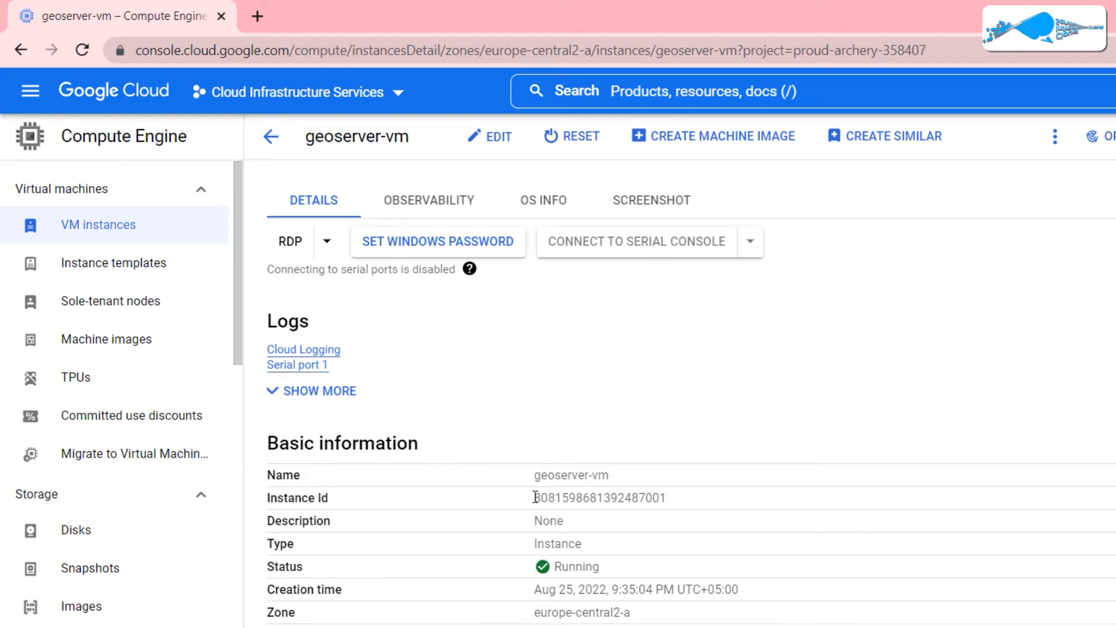
pyautogui.moveTo(533, 498); pyautogui.dragTo(671, 505)
pyautogui.rightClick(656, 501)
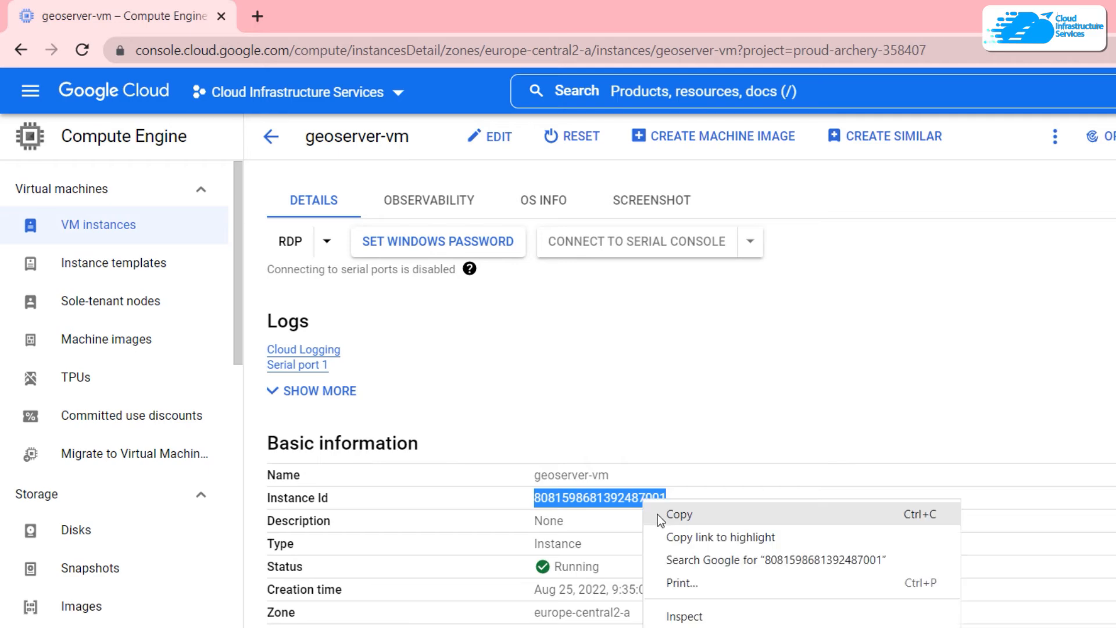
pyautogui.click(659, 513)
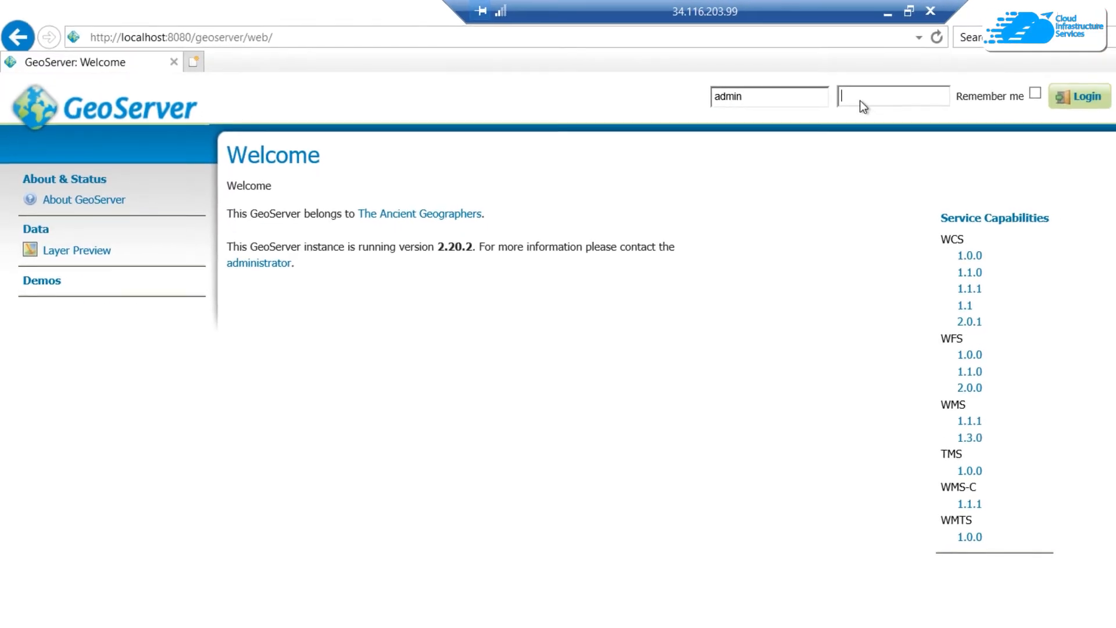
# Step: Paste the copied Instance Id as the admin password and log in to GeoServer
pyautogui.hotkey('ctrl', 'v')
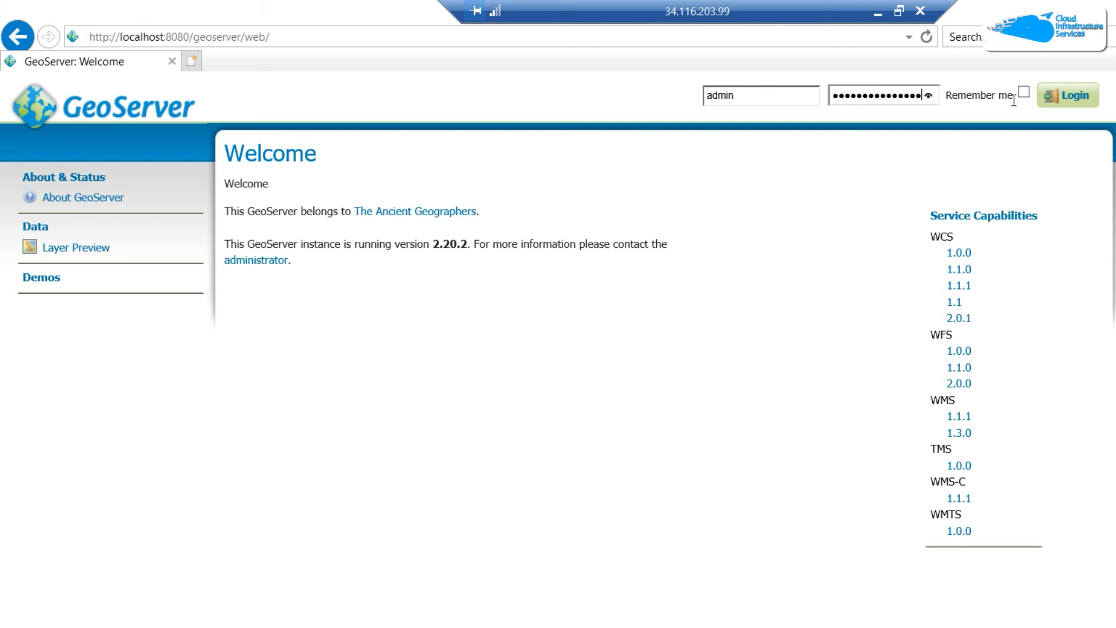
pyautogui.click(1064, 98)
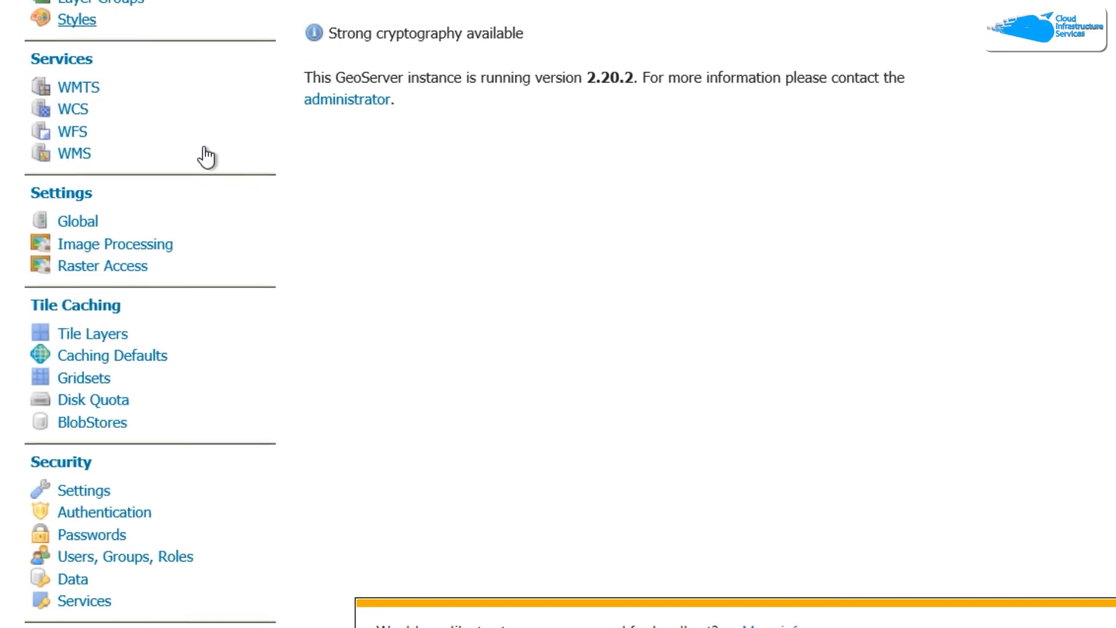
# Step: Open Security > Users, Groups, Roles and review the Roles and Users/Groups tabs
pyautogui.click(144, 555)
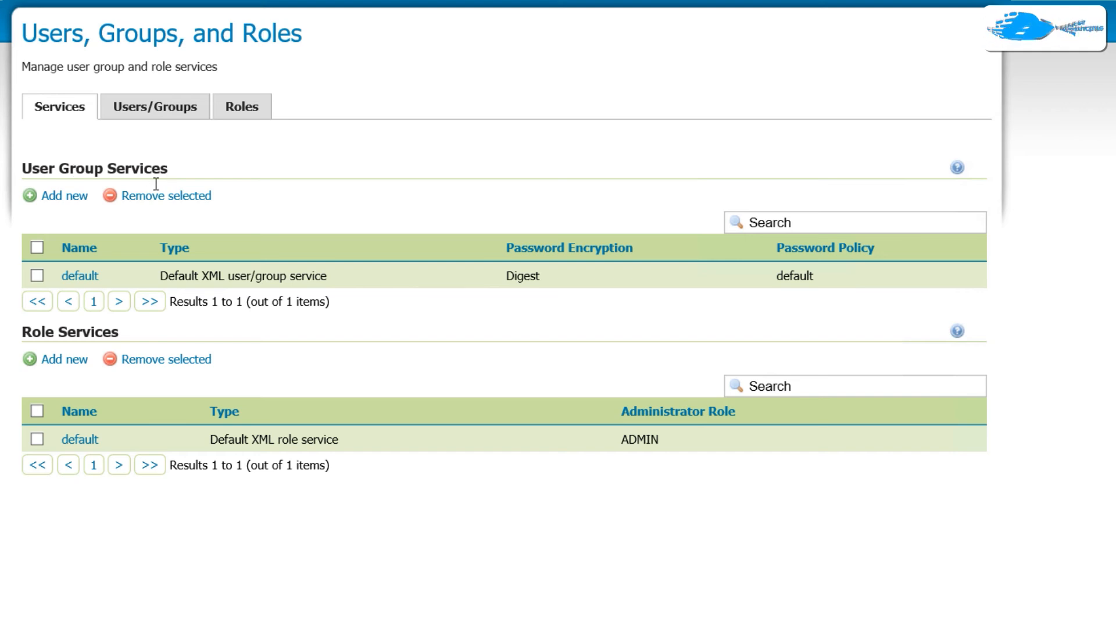
pyautogui.click(231, 114)
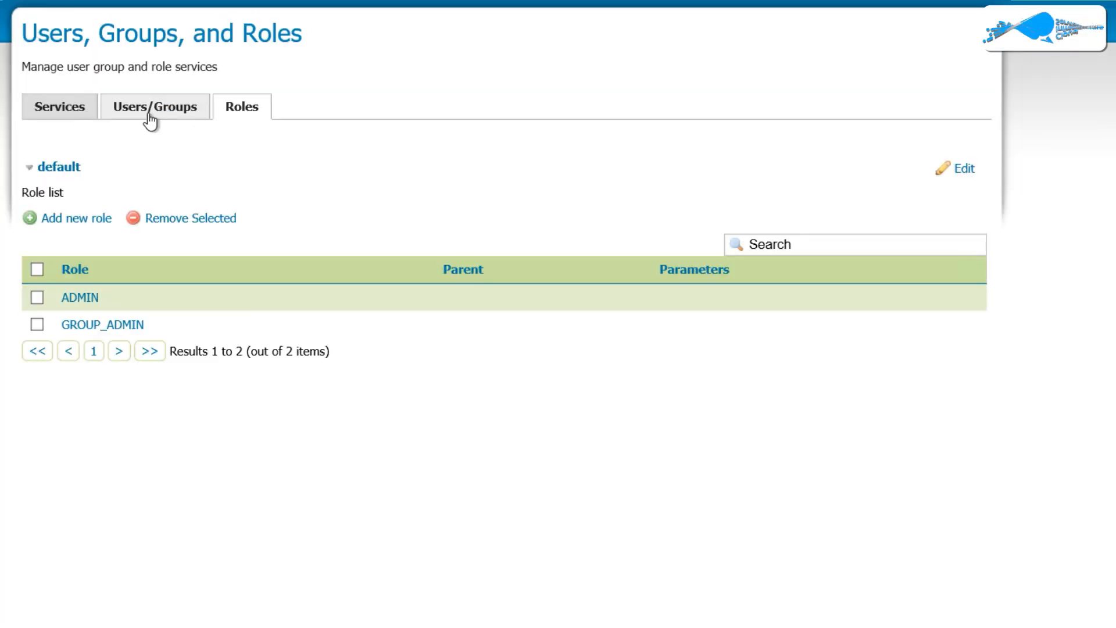
pyautogui.click(149, 120)
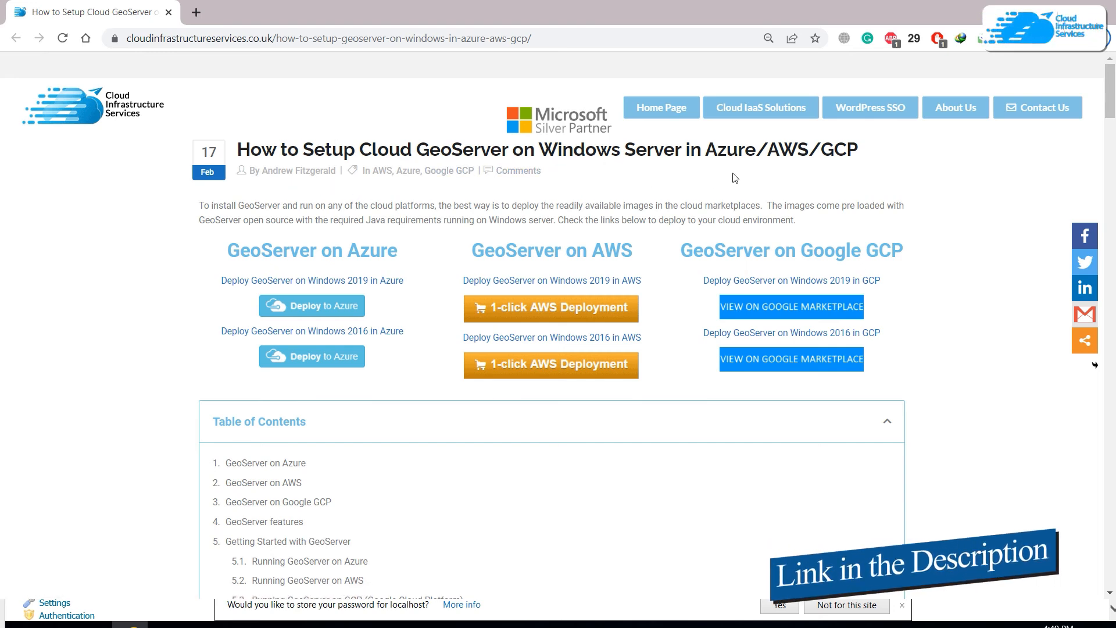
pyautogui.scroll(-15, 172, 238)
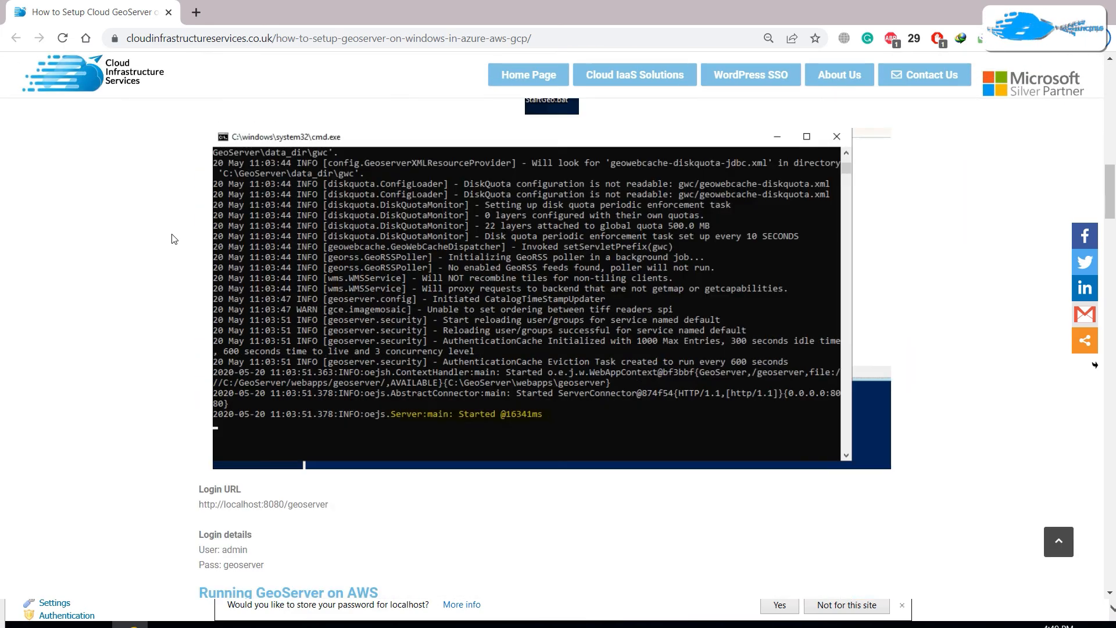
pyautogui.scroll(2, 172, 238)
pyautogui.scroll(-3, 171, 239)
pyautogui.scroll(15, 172, 238)
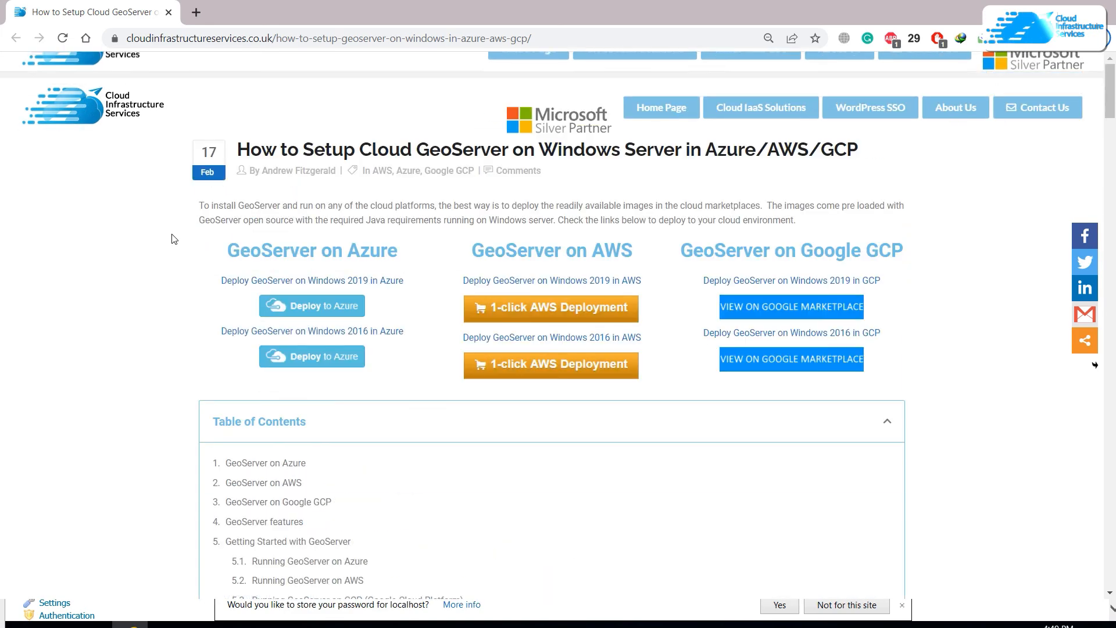